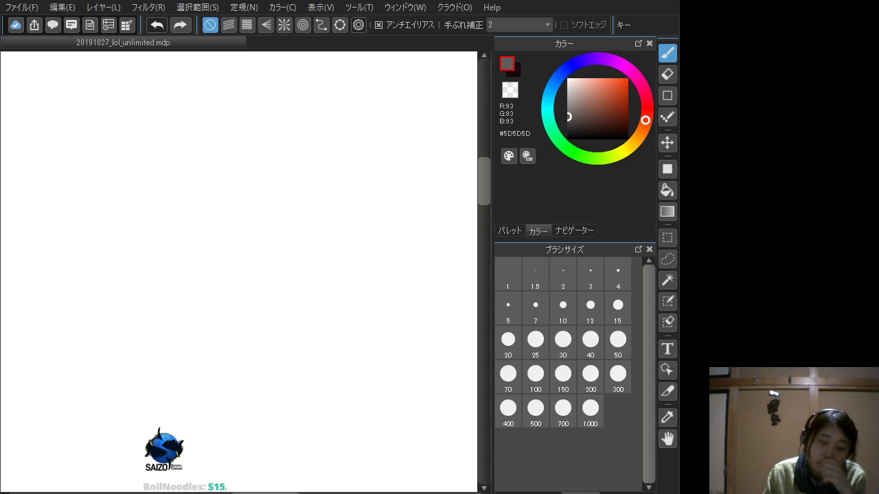
- Set the brush size to 1 and try a test stroke on the blank canvas
click(563, 308)
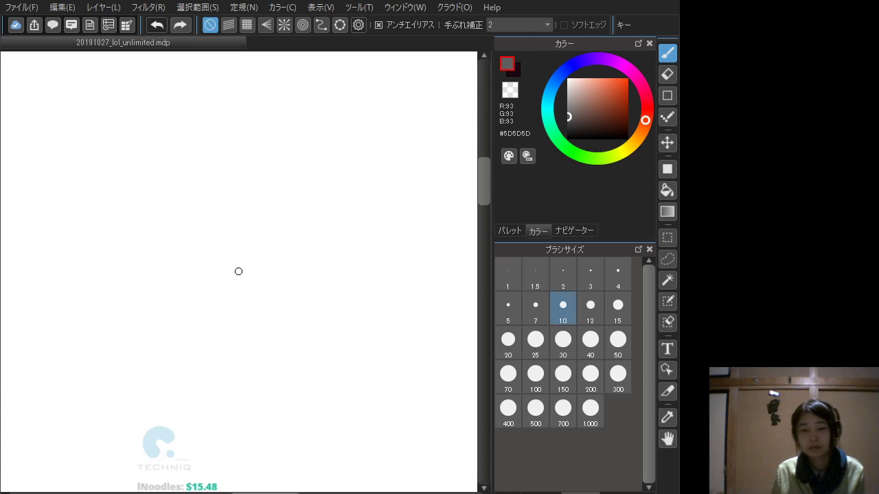
click(506, 270)
mouse_move(218, 231)
mouse_down()
mouse_move(239, 248)
mouse_move(240, 282)
mouse_move(261, 302)
mouse_move(298, 276)
mouse_move(288, 296)
mouse_up()
key(ctrl+z)
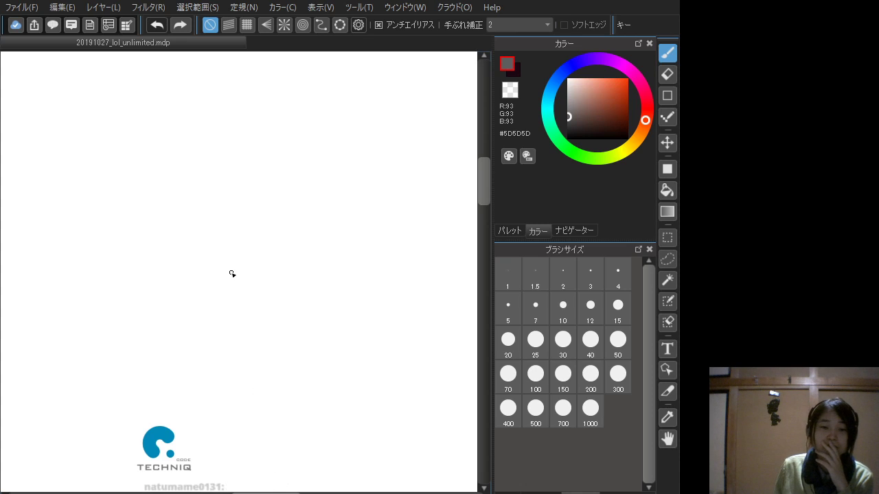
drag(236, 275, 281, 303)
key(ctrl+z)
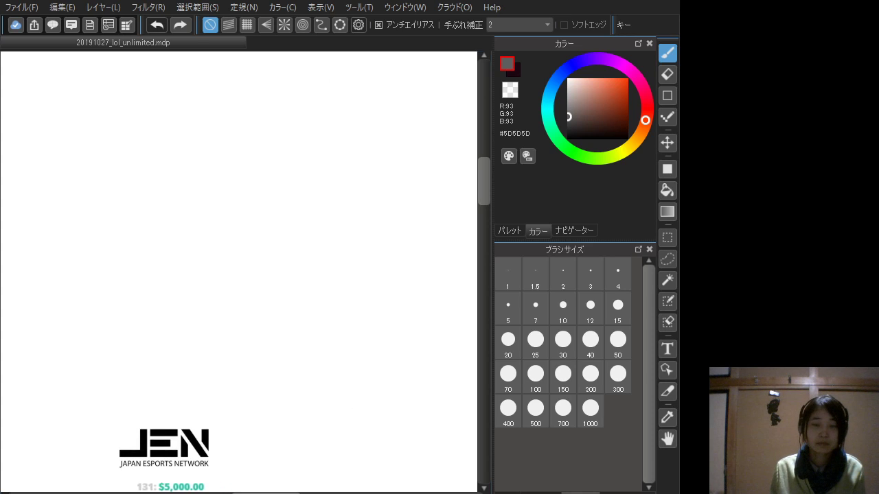
mouse_move(287, 223)
mouse_down()
mouse_move(286, 282)
mouse_move(335, 305)
mouse_move(344, 300)
mouse_up()
key(ctrl+z)
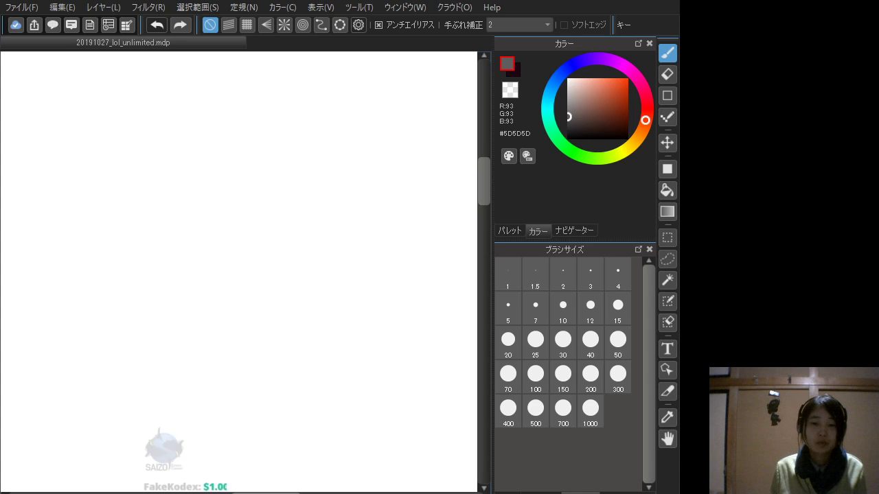
drag(296, 389, 337, 407)
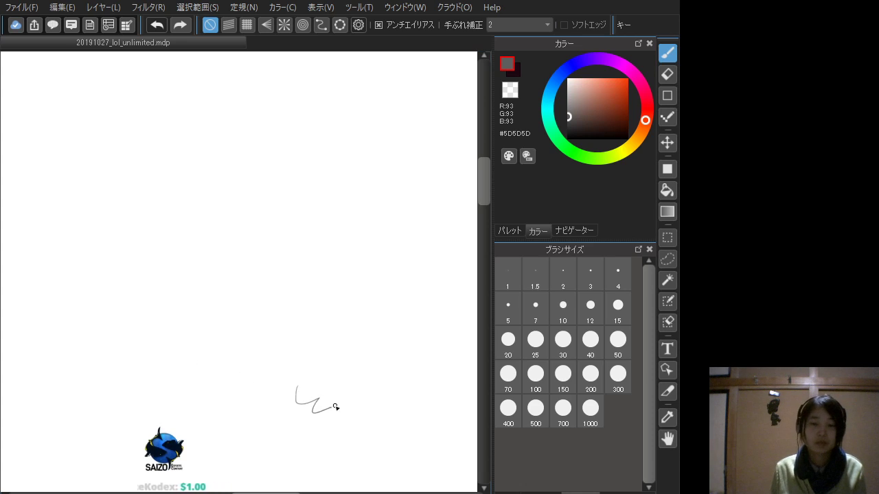
key(ctrl+z)
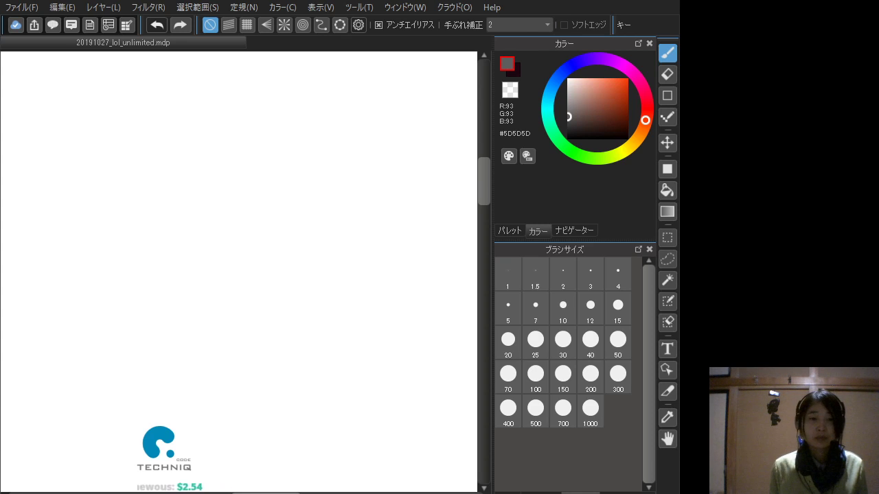
- Narrow the drawing window and undo the test scribbles on the canvas
mouse_move(287, 237)
mouse_down()
mouse_move(310, 265)
mouse_move(311, 289)
mouse_move(337, 286)
mouse_up()
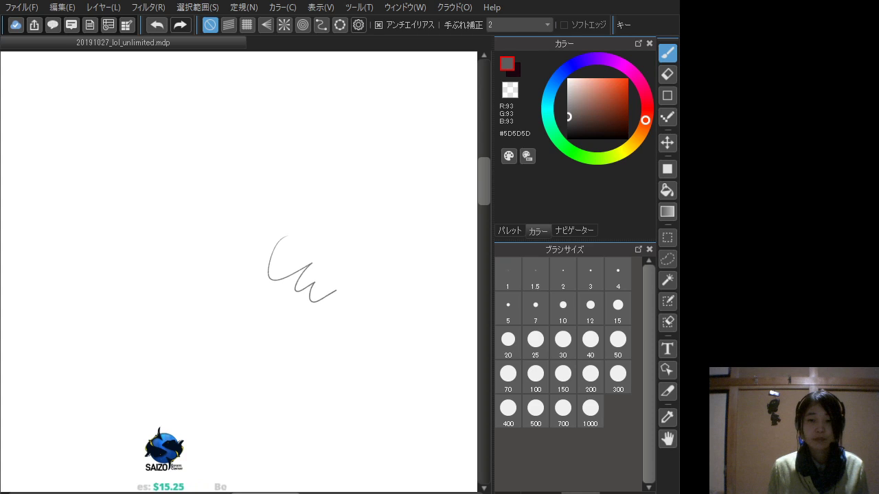
mouse_move(288, 175)
mouse_down()
mouse_move(316, 229)
mouse_move(353, 221)
mouse_up()
key(ctrl+z)
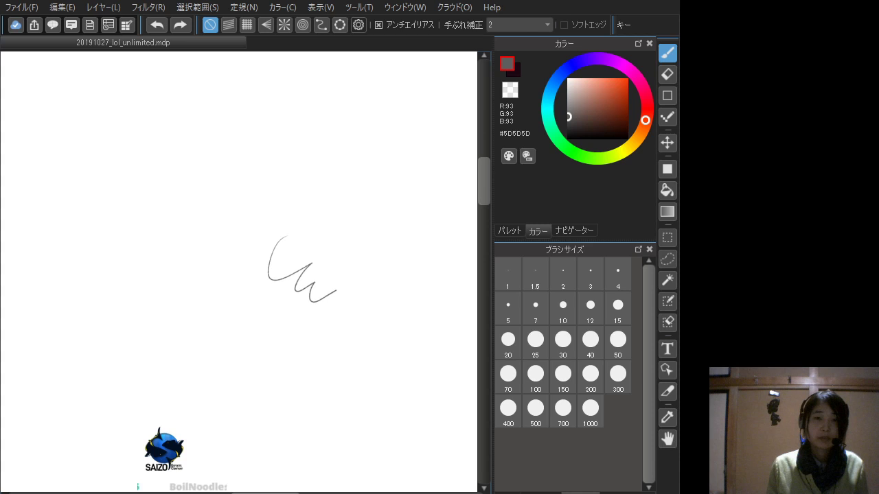
mouse_move(2, 174)
mouse_down()
mouse_move(81, 169)
mouse_move(79, 178)
mouse_up()
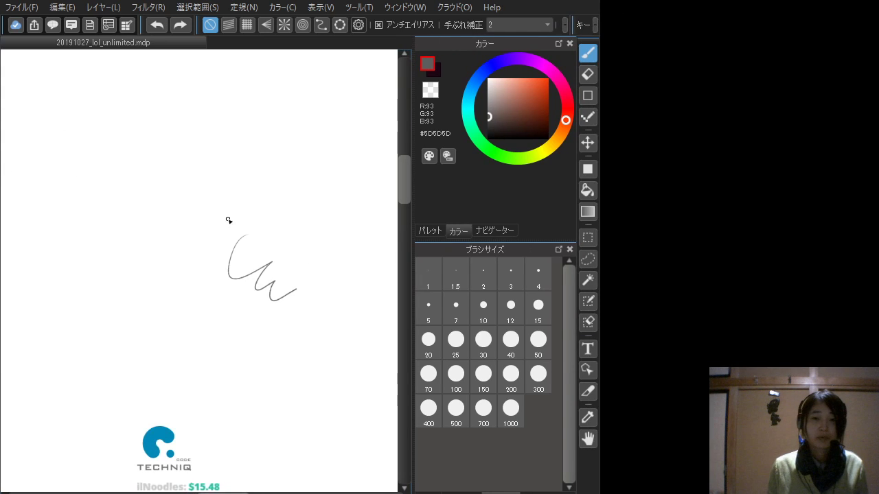
key(ctrl+z)
- Sketch a dripping candle with a wick on a curved dish, and the bent hat tip to its right
mouse_move(218, 218)
mouse_down()
mouse_move(235, 205)
mouse_move(228, 202)
mouse_move(237, 184)
mouse_move(231, 188)
mouse_move(250, 202)
mouse_move(241, 232)
mouse_move(212, 216)
mouse_move(201, 221)
mouse_move(217, 215)
mouse_move(209, 208)
mouse_move(161, 221)
mouse_move(190, 231)
mouse_move(221, 218)
mouse_move(166, 215)
mouse_move(208, 210)
mouse_move(176, 211)
mouse_move(176, 176)
mouse_move(207, 210)
mouse_up()
key(ctrl+z)
key(ctrl+z)
drag(176, 184, 178, 210)
key(ctrl+z)
mouse_move(204, 182)
mouse_down()
mouse_move(179, 204)
mouse_move(201, 209)
mouse_move(177, 187)
mouse_move(188, 174)
mouse_move(203, 186)
mouse_move(177, 185)
mouse_move(174, 165)
mouse_move(204, 161)
mouse_move(187, 179)
mouse_move(209, 182)
mouse_up()
key(ctrl+z)
key(ctrl+z)
key(ctrl+z)
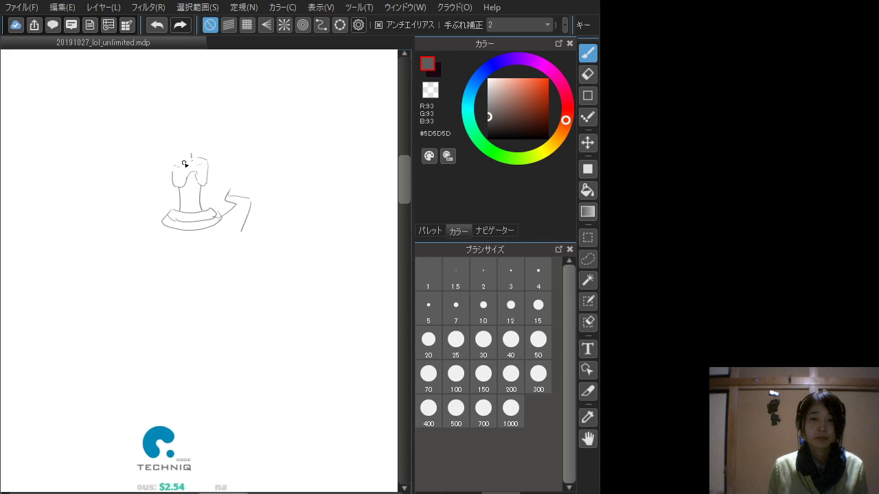
drag(178, 166, 200, 164)
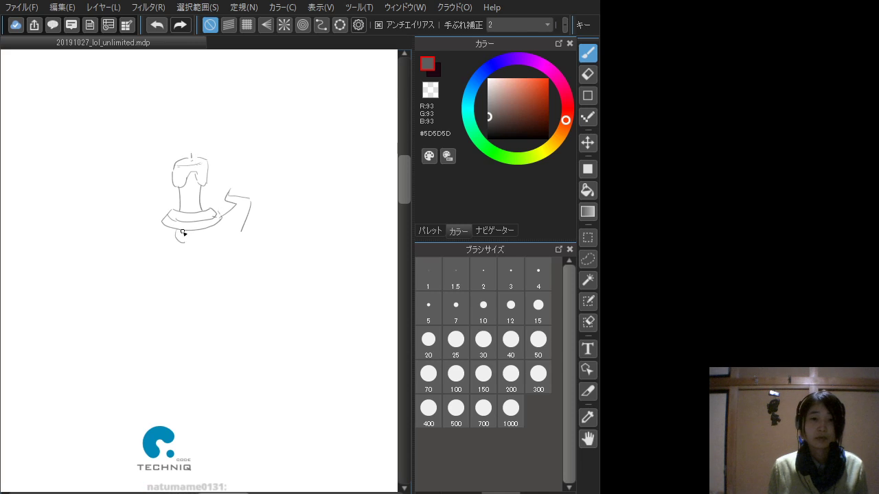
- Sketch a hand gripping beneath the candle dish, with curled fingers, a wrist and a flared jagged cuff
drag(191, 232, 197, 246)
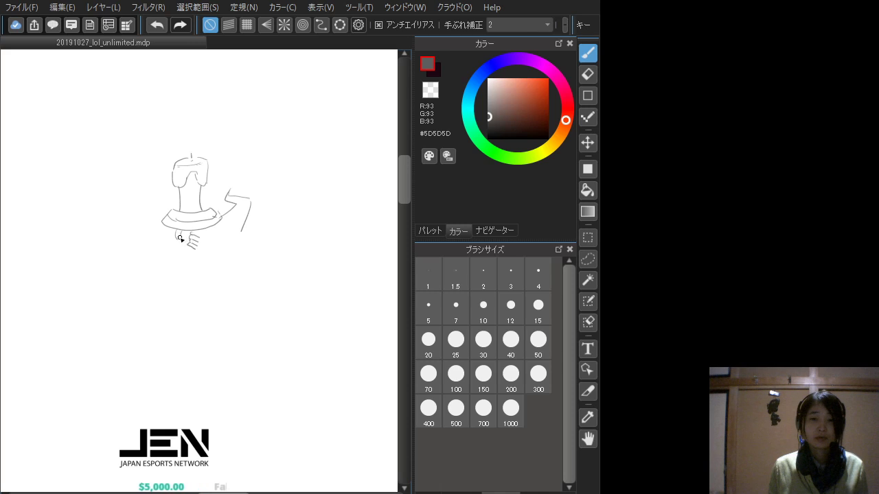
drag(176, 239, 188, 248)
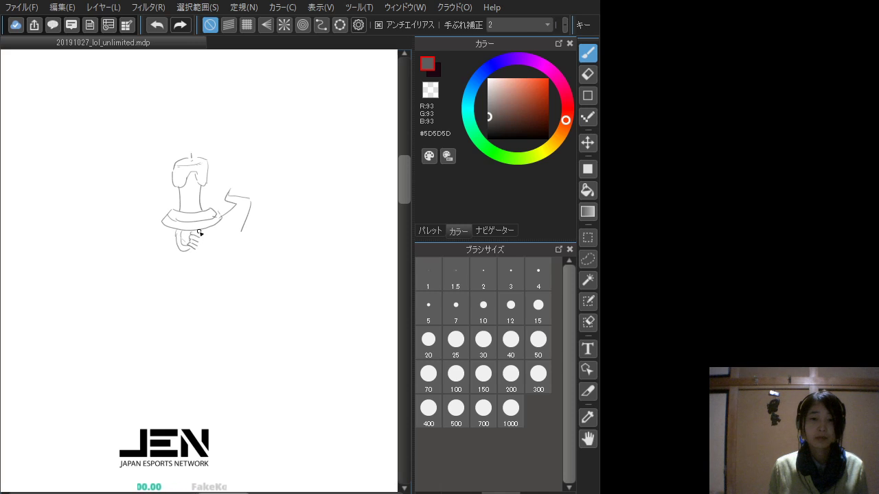
mouse_move(201, 239)
mouse_down()
mouse_move(203, 251)
mouse_move(194, 250)
mouse_up()
key(ctrl+z)
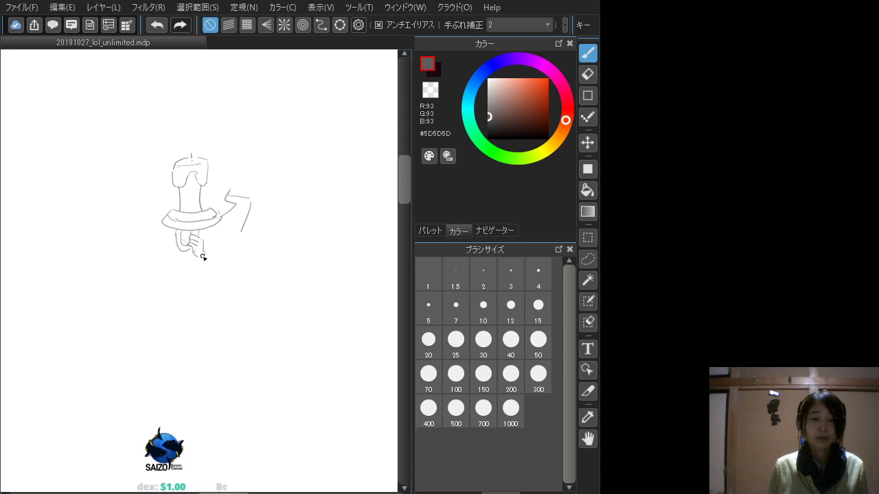
drag(203, 249, 204, 257)
key(ctrl+z)
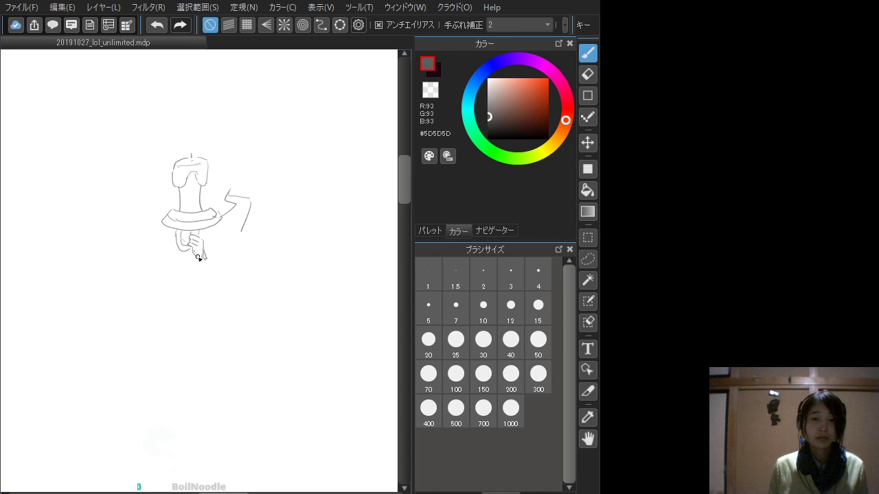
key(ctrl+z)
drag(198, 258, 201, 256)
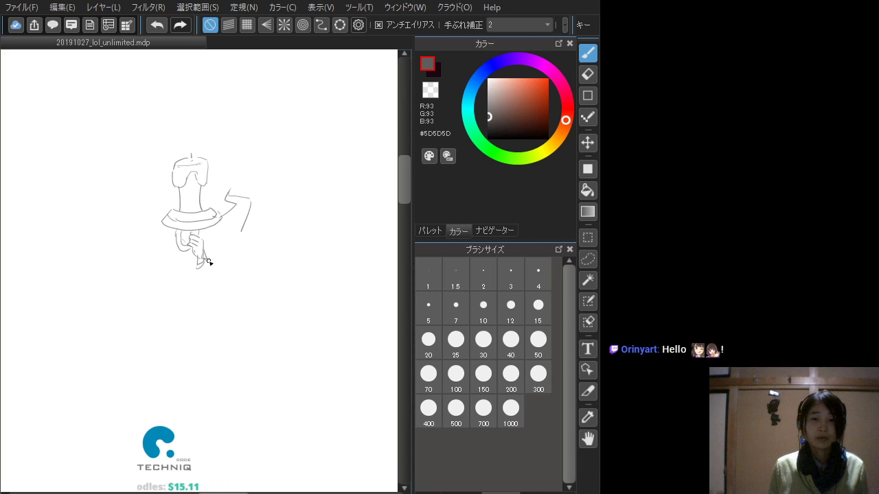
mouse_move(210, 263)
mouse_down()
mouse_move(210, 270)
mouse_move(197, 265)
mouse_move(204, 274)
mouse_up()
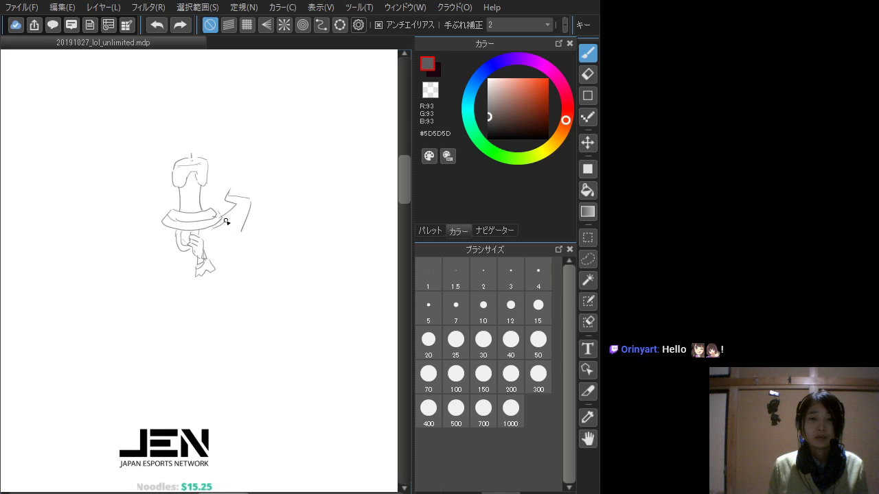
- Sketch the pointed hat beside the hand, with its crown, band lines and a wide brim tapering to the right
mouse_move(227, 222)
mouse_down()
mouse_move(224, 254)
mouse_move(215, 237)
mouse_move(203, 237)
mouse_move(222, 227)
mouse_move(225, 246)
mouse_move(243, 229)
mouse_move(227, 239)
mouse_move(237, 248)
mouse_up()
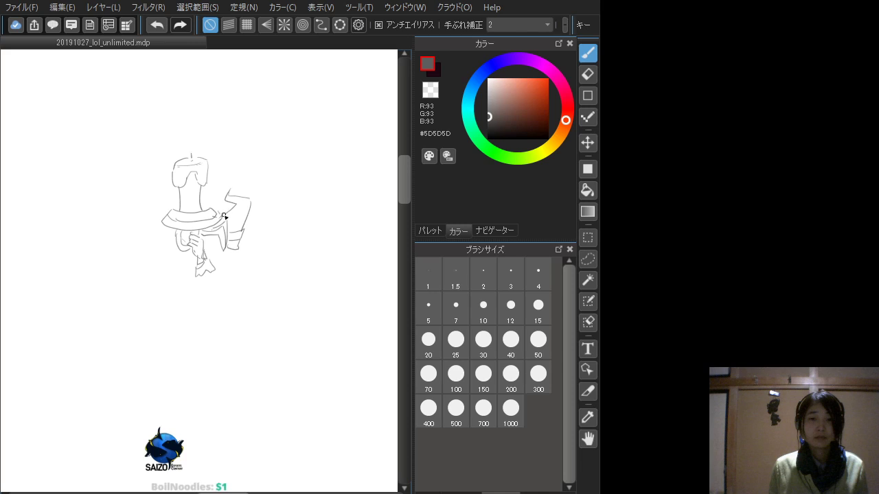
mouse_move(238, 249)
mouse_down()
mouse_move(257, 260)
mouse_move(242, 267)
mouse_move(268, 259)
mouse_move(254, 258)
mouse_move(275, 263)
mouse_move(252, 270)
mouse_move(214, 262)
mouse_move(256, 272)
mouse_move(264, 268)
mouse_move(212, 264)
mouse_move(268, 265)
mouse_up()
key(ctrl+z)
key(ctrl+z)
drag(210, 265, 270, 267)
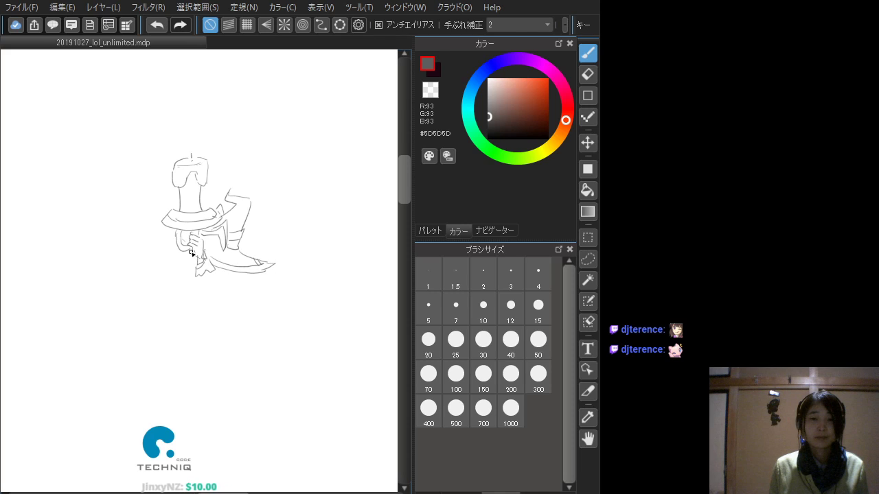
- Sketch the bent arm below the jagged cuff, ending in a rounded puff sleeve under the hat brim
mouse_move(208, 274)
mouse_down()
mouse_move(213, 286)
mouse_move(205, 295)
mouse_move(228, 283)
mouse_up()
key(ctrl+z)
key(ctrl+z)
key(ctrl+z)
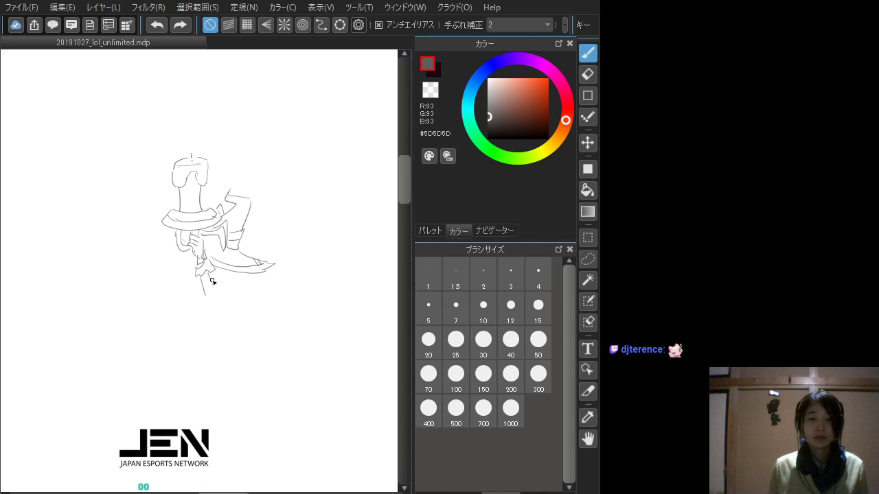
mouse_move(201, 272)
mouse_down()
mouse_move(229, 279)
mouse_move(203, 288)
mouse_move(226, 290)
mouse_move(237, 275)
mouse_move(236, 298)
mouse_up()
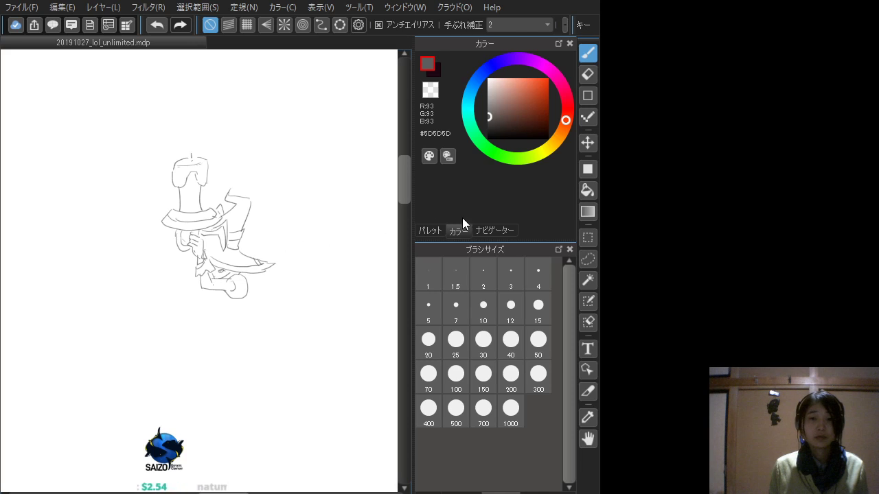
- Lasso the pointed hat, move it slightly up and to the right, deselect it and return to the brush
click(583, 261)
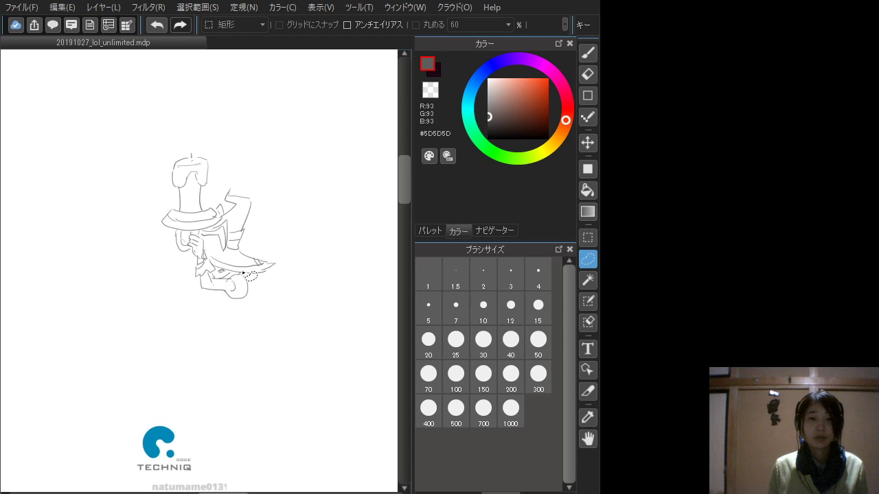
mouse_move(237, 274)
mouse_down()
mouse_move(279, 269)
mouse_move(252, 242)
mouse_move(253, 192)
mouse_move(228, 182)
mouse_move(221, 198)
mouse_move(237, 241)
mouse_move(235, 256)
mouse_move(219, 250)
mouse_move(220, 273)
mouse_move(252, 243)
mouse_up()
key(v)
key(ctrl+d)
key(b)
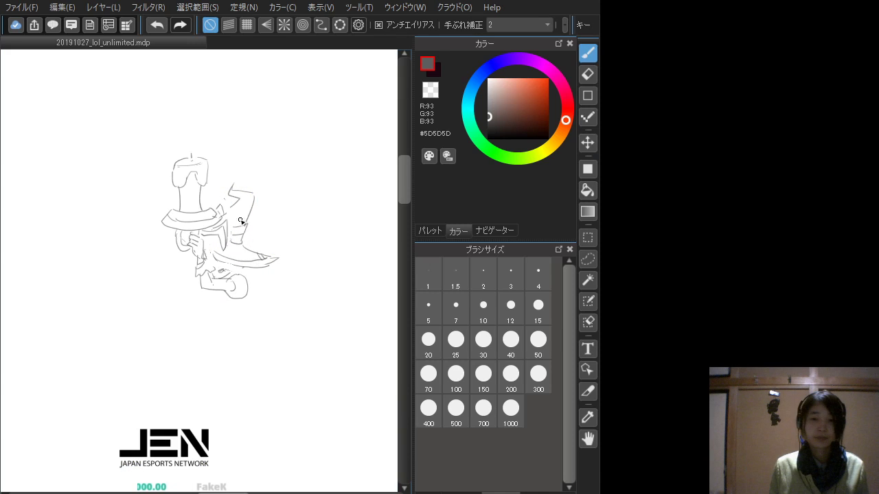
- Redraw the face and eye under the hat brim, and add a ruffled edge to the puff sleeve
drag(205, 241, 219, 258)
key(ctrl+z)
key(ctrl+z)
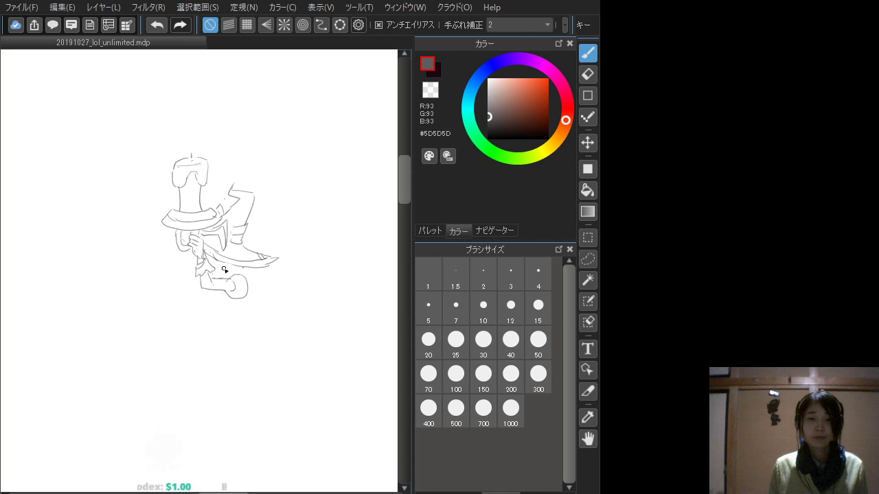
drag(213, 258, 216, 266)
key(ctrl+z)
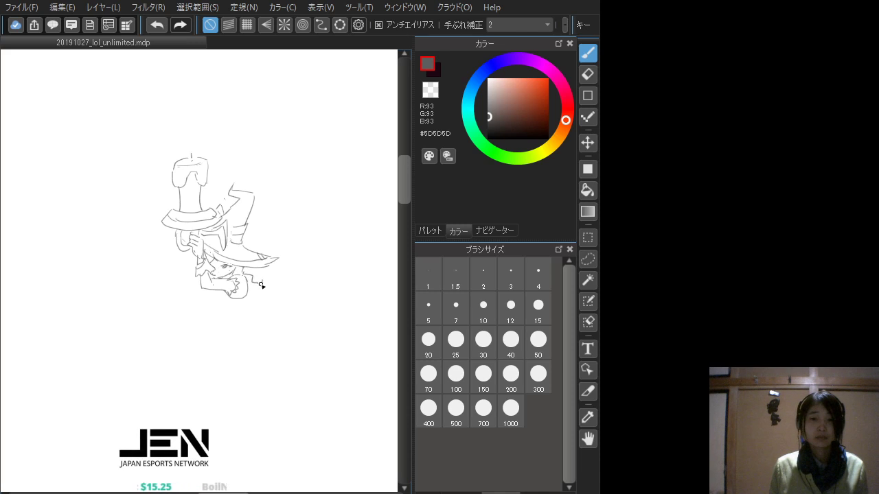
- Sketch a long wavy lock of hair trailing down to the right behind the puff sleeve
mouse_move(258, 284)
mouse_down()
mouse_move(245, 310)
mouse_move(256, 299)
mouse_move(287, 326)
mouse_move(278, 322)
mouse_move(270, 338)
mouse_move(277, 298)
mouse_up()
key(ctrl+z)
key(ctrl+z)
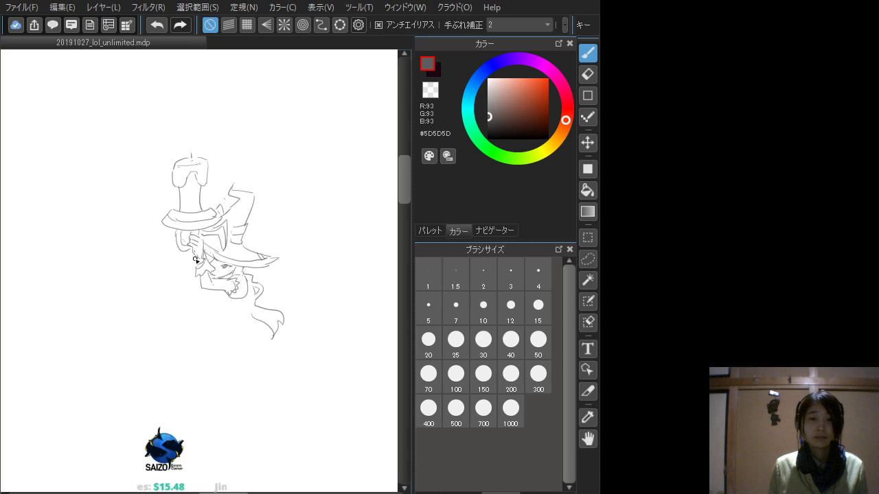
- Sketch the second arm on the figure's left side with a puffy shoulder, ruffled trim and a spread-fingered hand
mouse_move(188, 265)
mouse_down()
mouse_move(177, 273)
mouse_move(181, 282)
mouse_up()
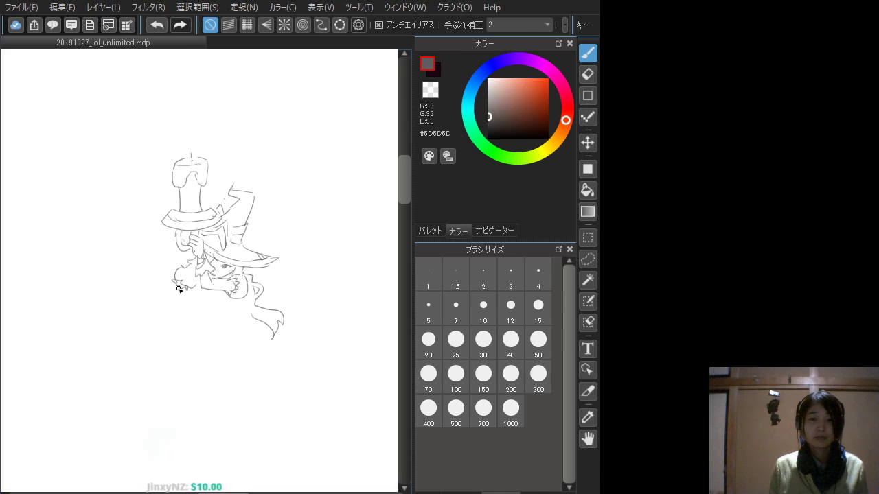
drag(174, 285, 180, 300)
key(ctrl+z)
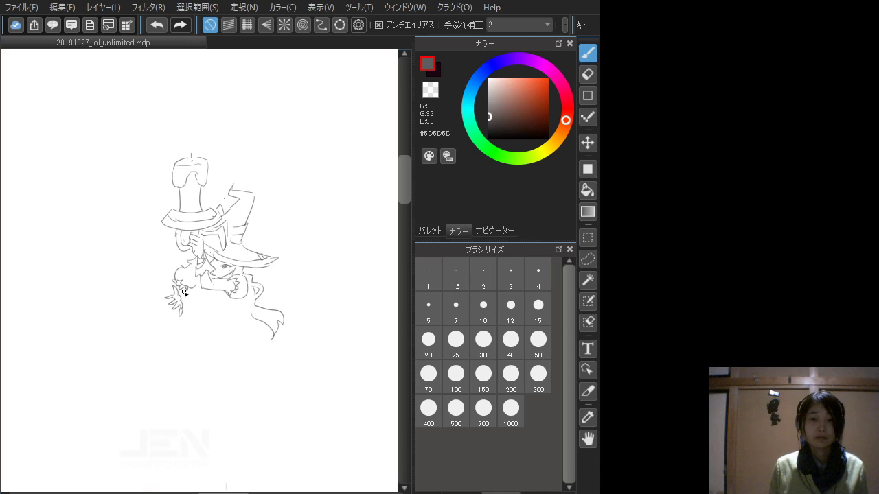
key(ctrl+z)
mouse_move(184, 305)
mouse_down()
mouse_move(167, 290)
mouse_move(161, 305)
mouse_move(198, 288)
mouse_up()
key(ctrl+z)
key(ctrl+z)
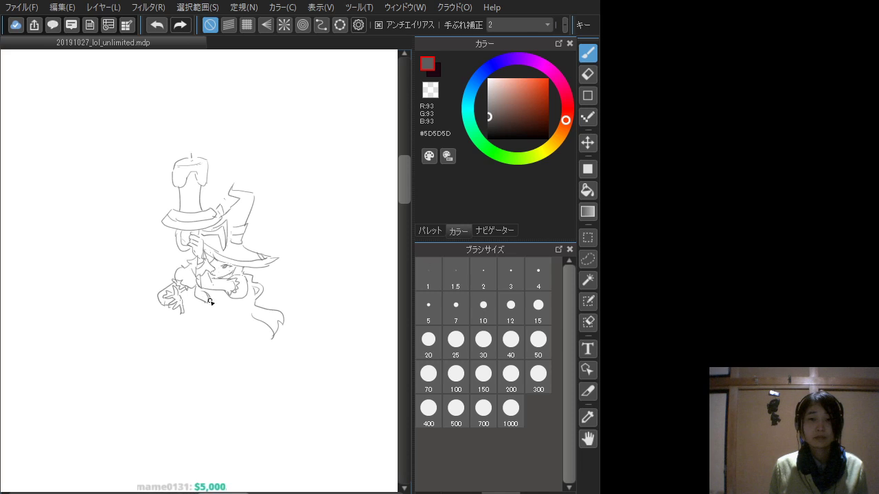
- Sketch the torso below the arms, closing it at the waist with a belt line and a knot
drag(201, 291, 207, 302)
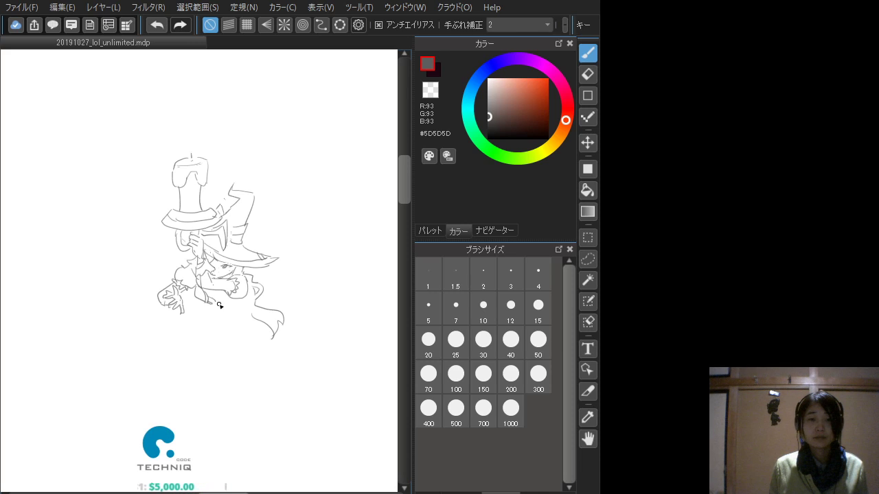
key(ctrl+z)
drag(219, 302, 230, 299)
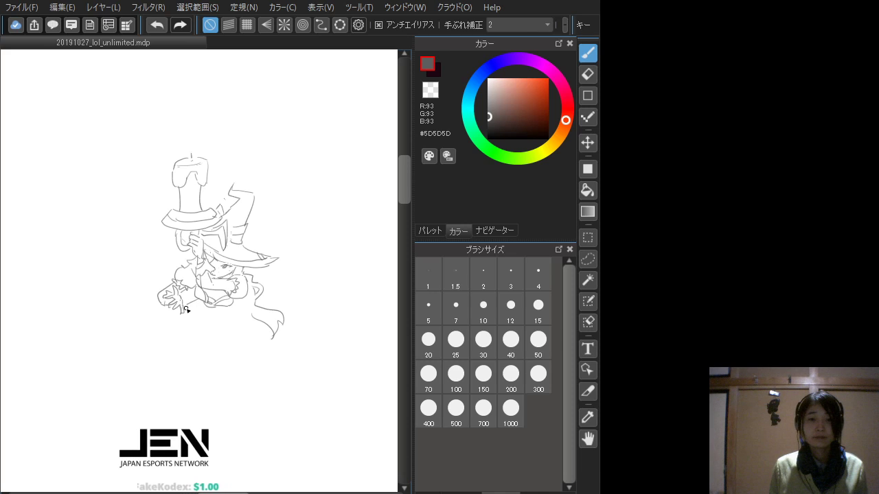
drag(186, 311, 226, 311)
key(ctrl+z)
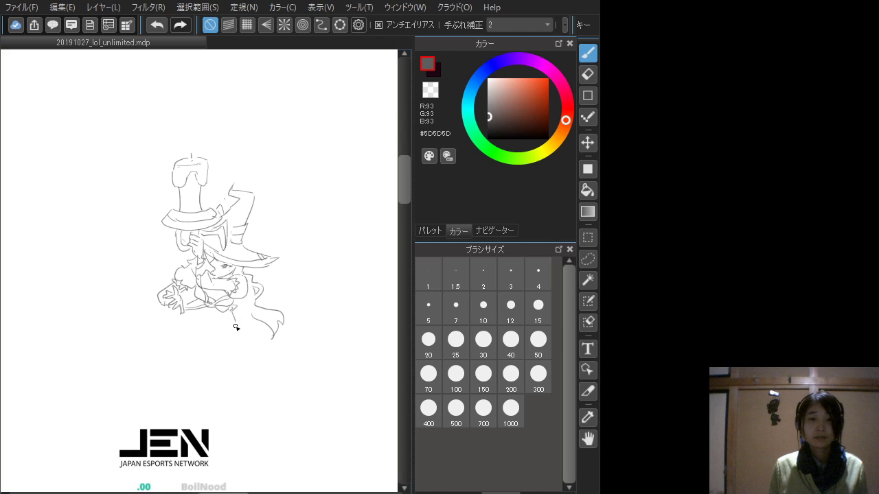
- Sketch a flared skirt below the waist with fold lines and a wavy ruffled hem
drag(221, 314, 239, 348)
drag(173, 316, 231, 348)
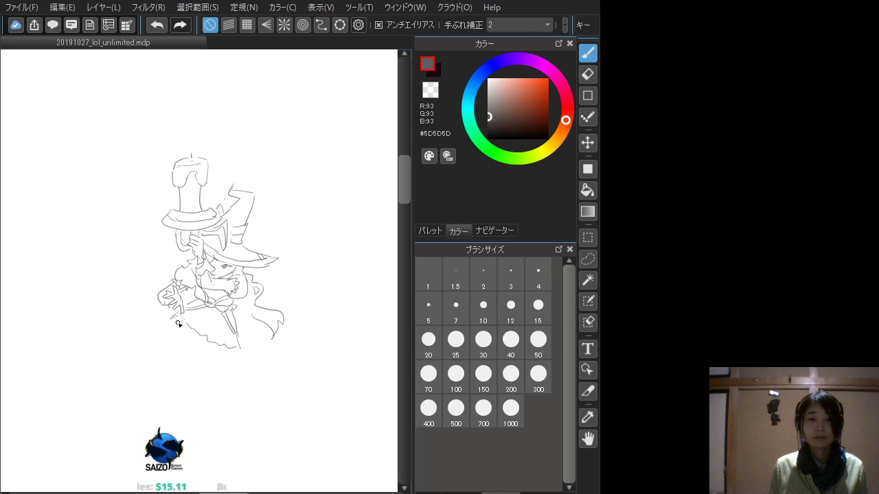
mouse_move(185, 331)
mouse_down()
mouse_move(220, 351)
mouse_move(230, 336)
mouse_move(217, 332)
mouse_up()
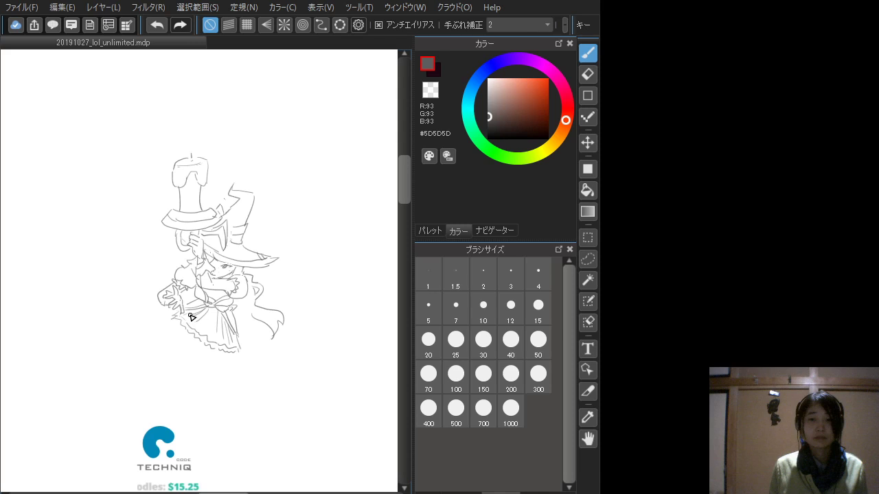
- Sketch the long leg stretching diagonally down to the left from under the skirt hem to the ankle
mouse_move(179, 321)
mouse_down()
mouse_move(166, 348)
mouse_move(174, 317)
mouse_move(157, 336)
mouse_move(191, 335)
mouse_move(162, 354)
mouse_move(160, 337)
mouse_move(138, 350)
mouse_move(122, 368)
mouse_move(163, 354)
mouse_move(112, 386)
mouse_up()
key(ctrl+z)
key(ctrl+z)
mouse_move(140, 355)
mouse_down()
mouse_move(140, 351)
mouse_move(108, 400)
mouse_up()
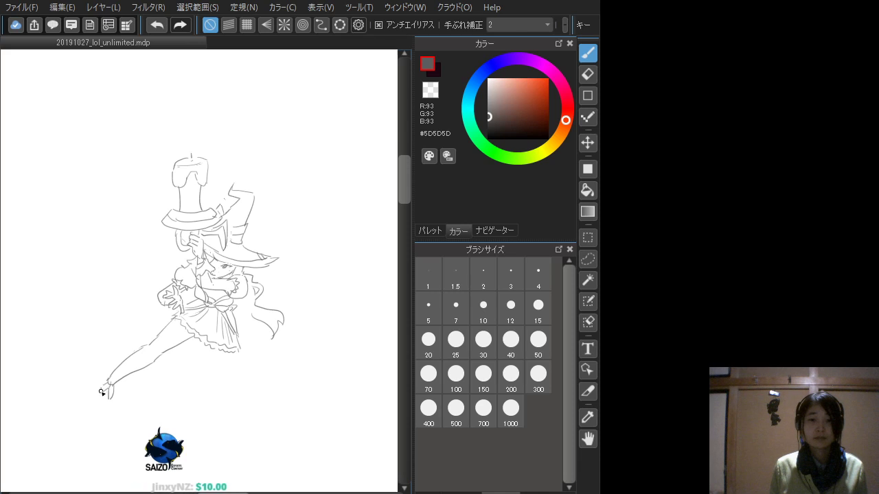
- Sketch the ruffled ankle trim and pointed shoe on the outstretched leg, with zigzag stocking trim and lengthwise lines on the leg
drag(110, 394, 99, 396)
key(ctrl+z)
key(ctrl+z)
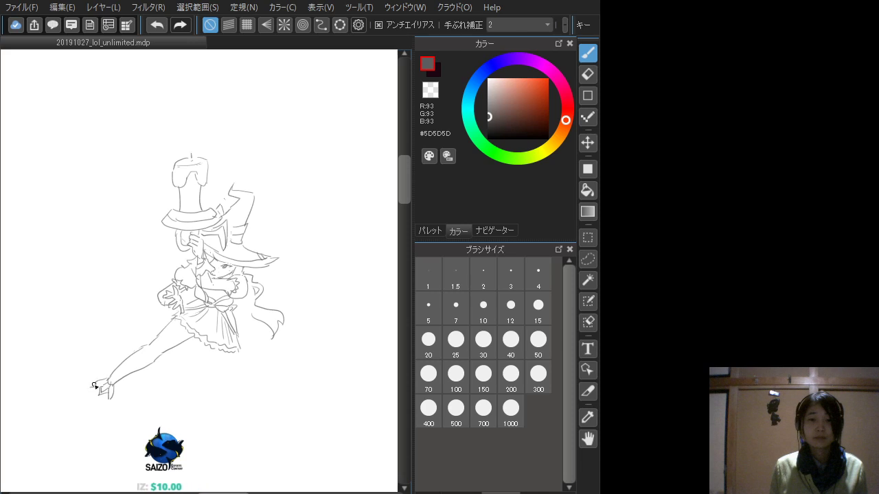
mouse_move(111, 385)
mouse_down()
mouse_move(110, 399)
mouse_move(83, 412)
mouse_move(96, 410)
mouse_up()
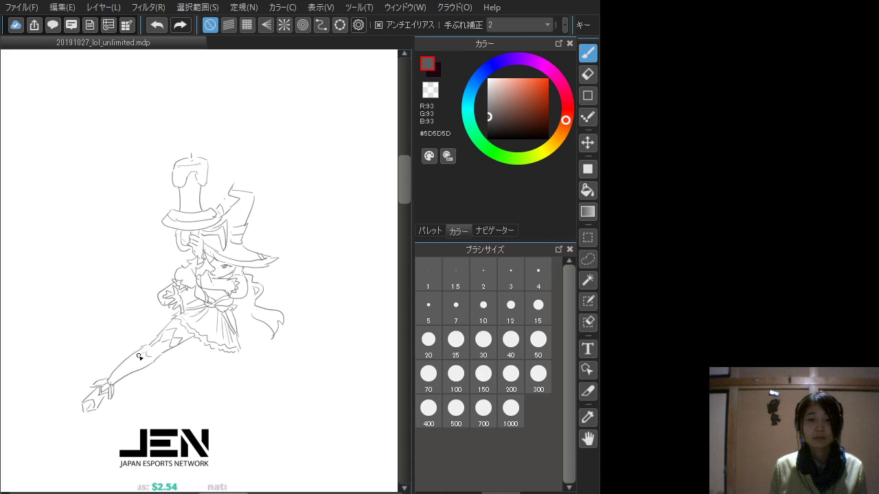
drag(118, 377, 148, 357)
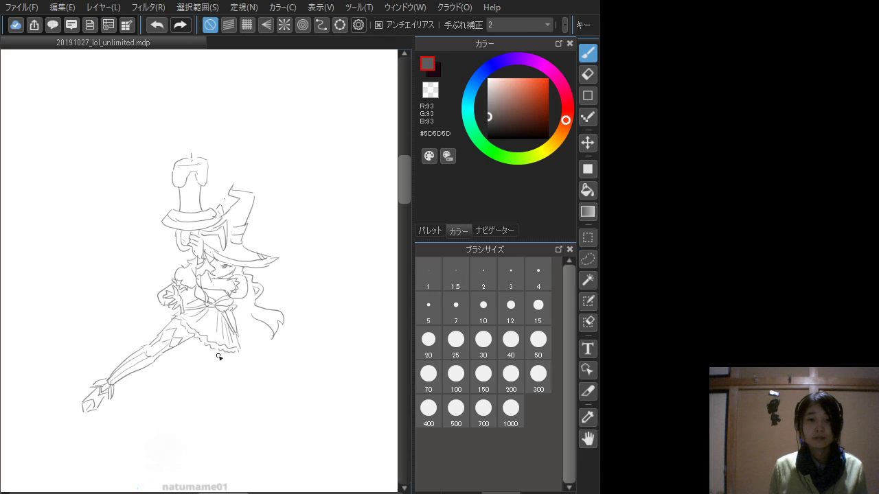
- Sketch the bent second leg below the skirt's right side and a curved, pointed shape behind it to the left
mouse_move(213, 347)
mouse_down()
mouse_move(216, 372)
mouse_move(239, 353)
mouse_move(239, 392)
mouse_up()
key(ctrl+z)
mouse_move(239, 353)
mouse_down()
mouse_move(233, 383)
mouse_move(213, 352)
mouse_move(221, 381)
mouse_up()
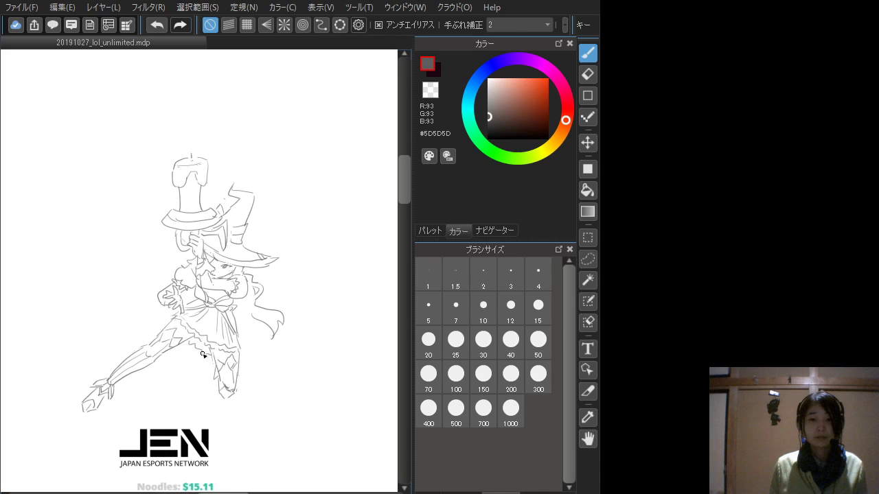
drag(194, 372, 182, 378)
drag(182, 378, 208, 373)
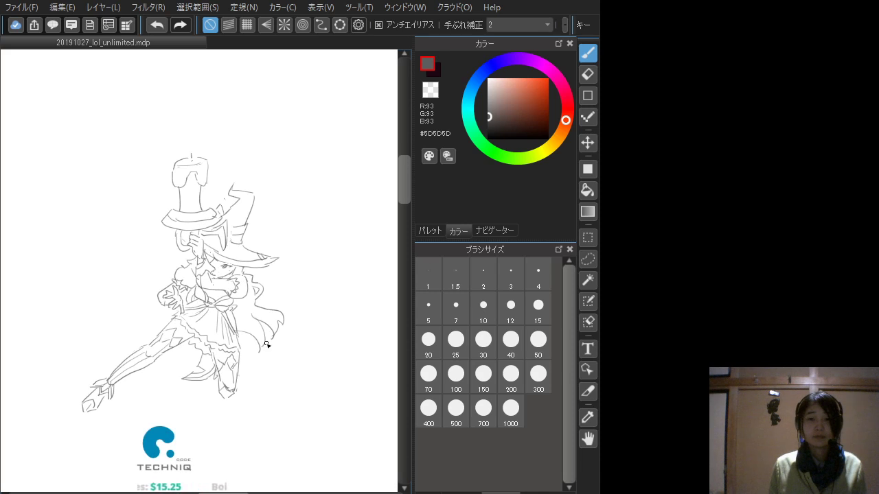
- Extend the long hair lock downward into an inward-curling tip and add flowing strand lines inside it
key(ctrl+z)
drag(273, 338, 268, 366)
drag(238, 328, 262, 385)
key(ctrl+z)
mouse_move(260, 343)
mouse_down()
mouse_move(251, 362)
mouse_move(271, 367)
mouse_up()
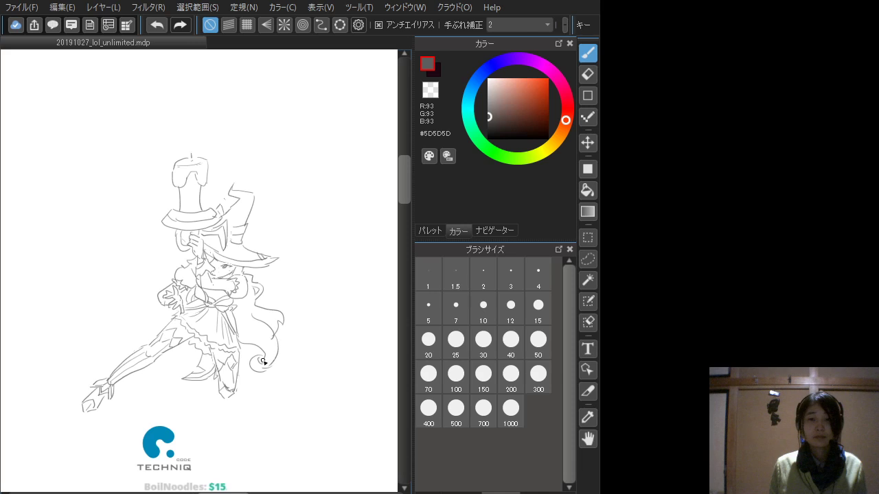
key(ctrl+z)
drag(259, 359, 267, 362)
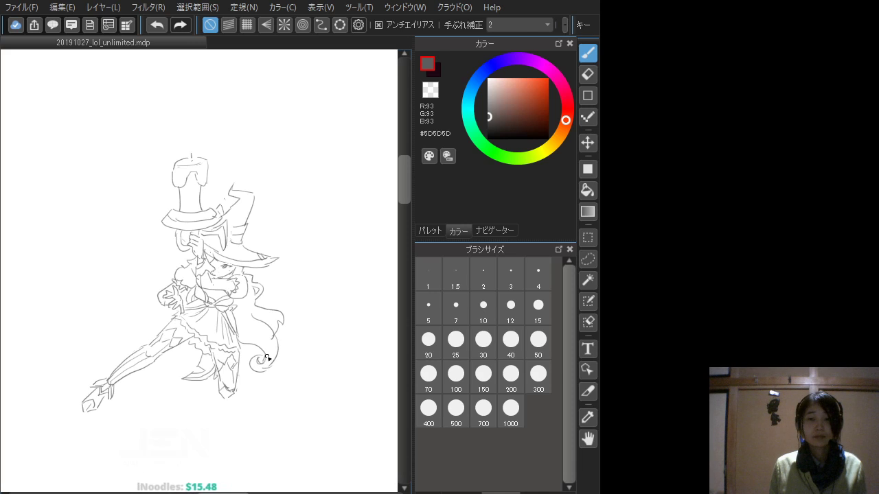
key(ctrl+z)
drag(253, 327, 268, 364)
key(ctrl+z)
drag(255, 324, 269, 362)
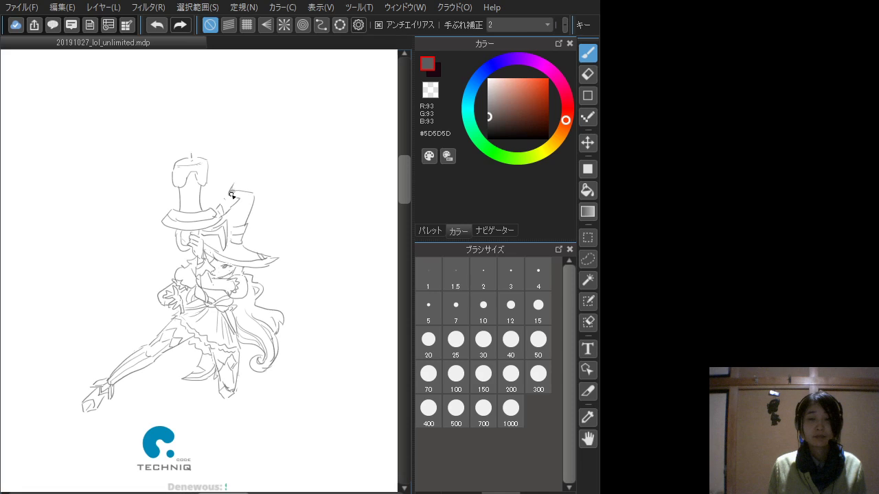
- Hatch the folded tip of the pointed hat, then add an inner rim line and hatching to the dish under the candle
drag(242, 198, 234, 212)
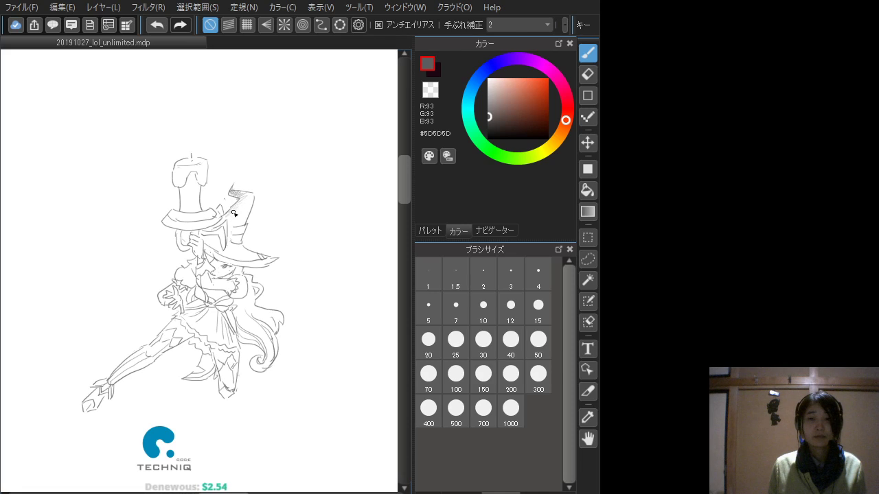
mouse_move(170, 215)
mouse_down()
mouse_move(212, 217)
mouse_move(198, 220)
mouse_up()
key(ctrl+z)
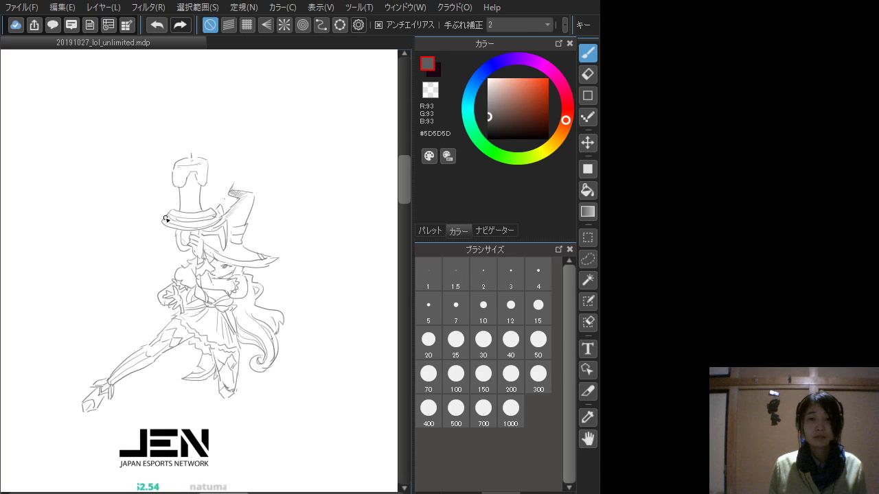
drag(170, 215, 186, 217)
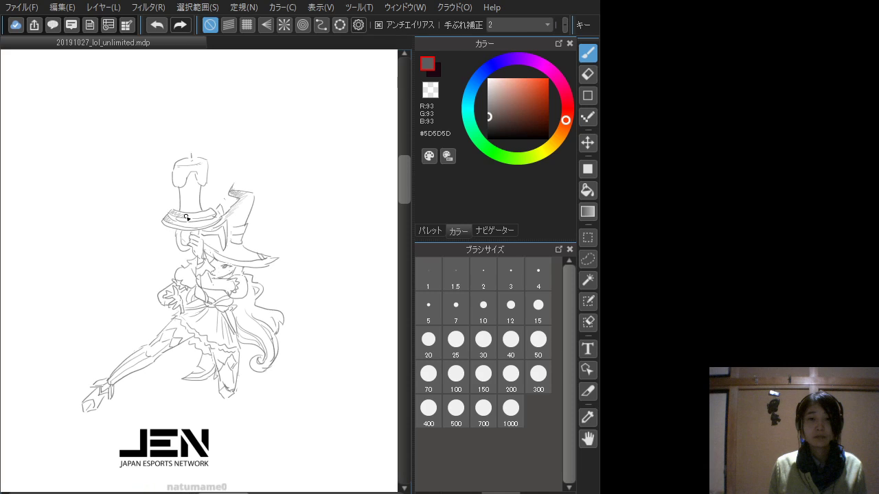
- Sketch a tall wavy flame above the candle wick, then add a dark pattern to the candle's base and hatching on the shoe
mouse_move(190, 155)
mouse_down()
mouse_move(186, 117)
mouse_move(205, 71)
mouse_up()
drag(199, 106, 209, 151)
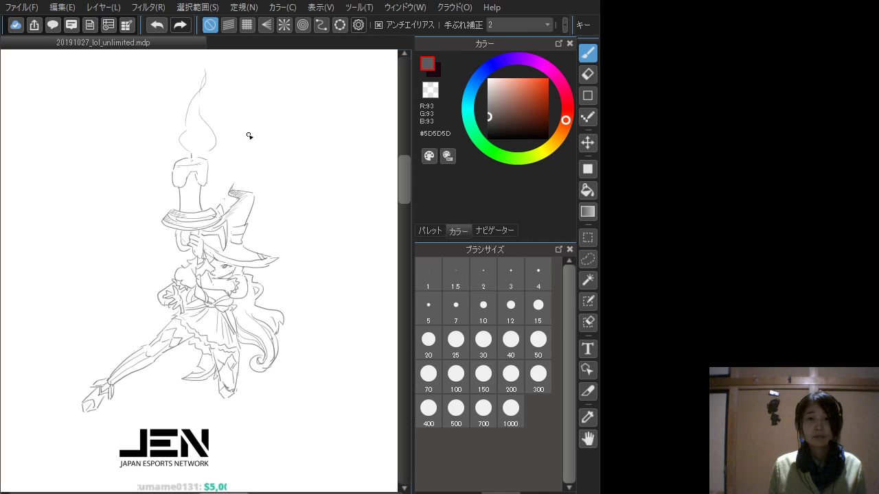
drag(227, 180, 236, 198)
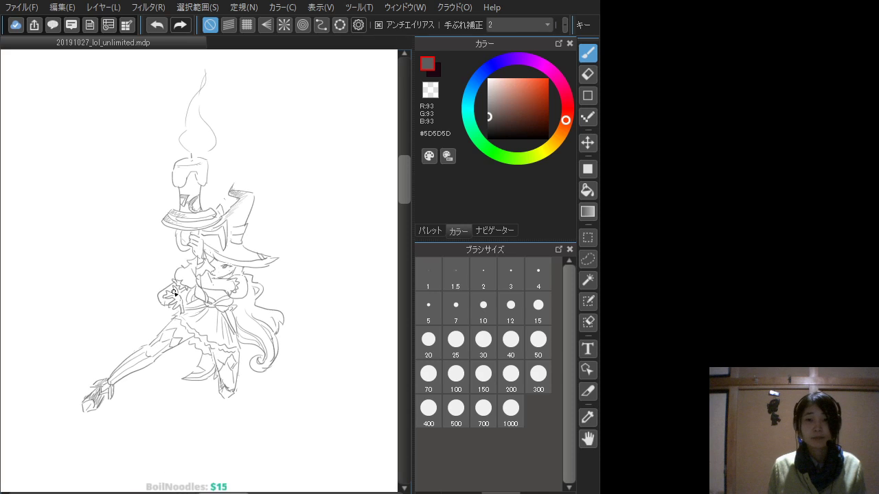
- Add hatched shading to the hand and waist, the pointed hat's crown and brim, and the area beneath the candle dish
mouse_move(175, 290)
mouse_down()
mouse_move(197, 290)
mouse_move(199, 300)
mouse_move(230, 300)
mouse_up()
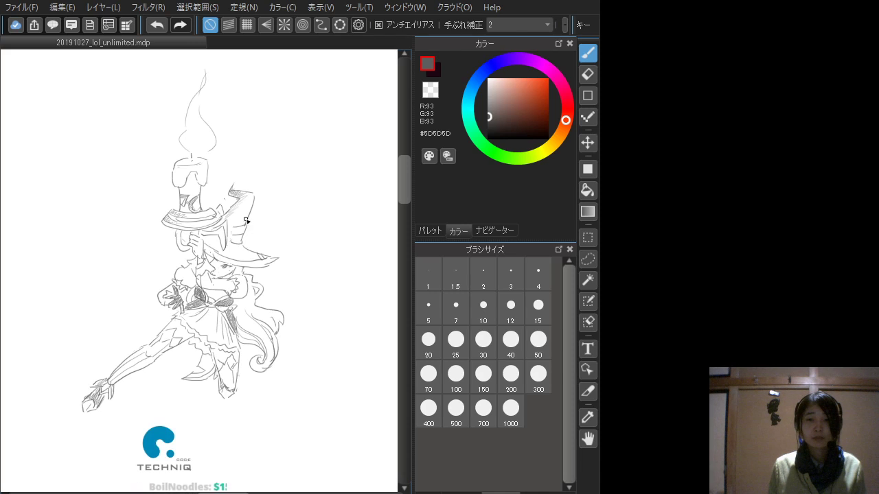
drag(253, 192, 231, 219)
drag(248, 213, 233, 224)
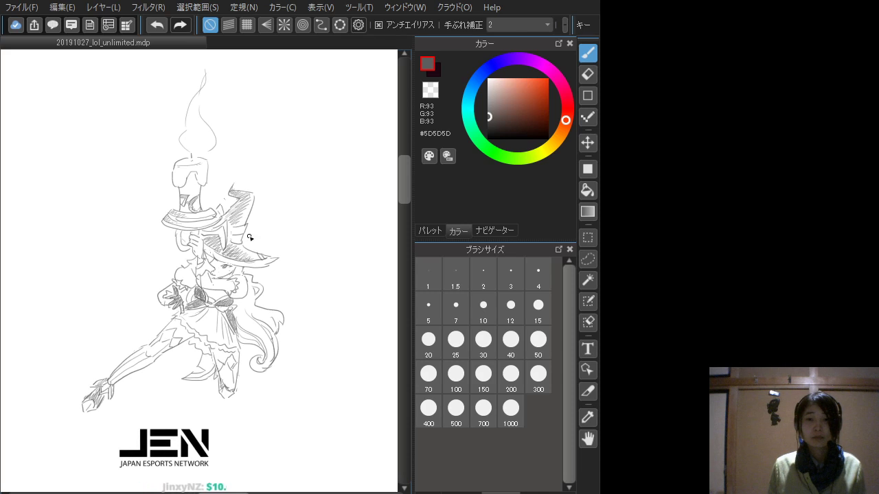
mouse_move(239, 227)
mouse_down()
mouse_move(230, 206)
mouse_move(229, 214)
mouse_up()
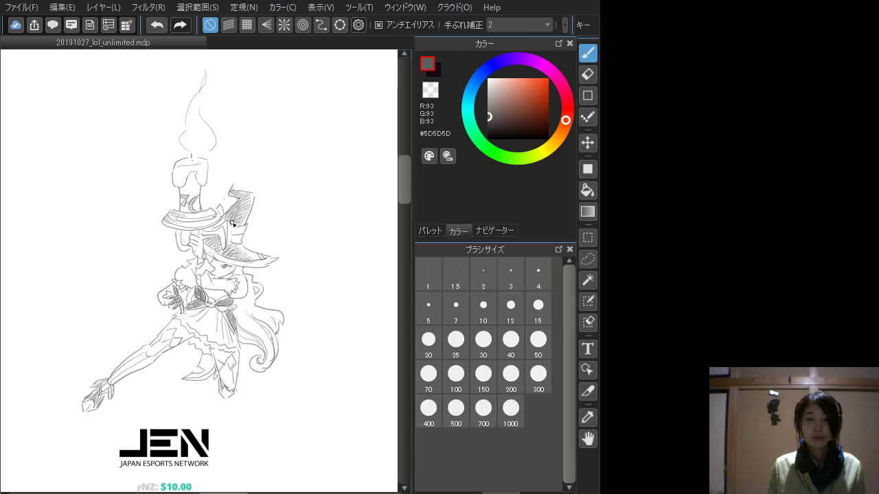
drag(206, 243, 239, 252)
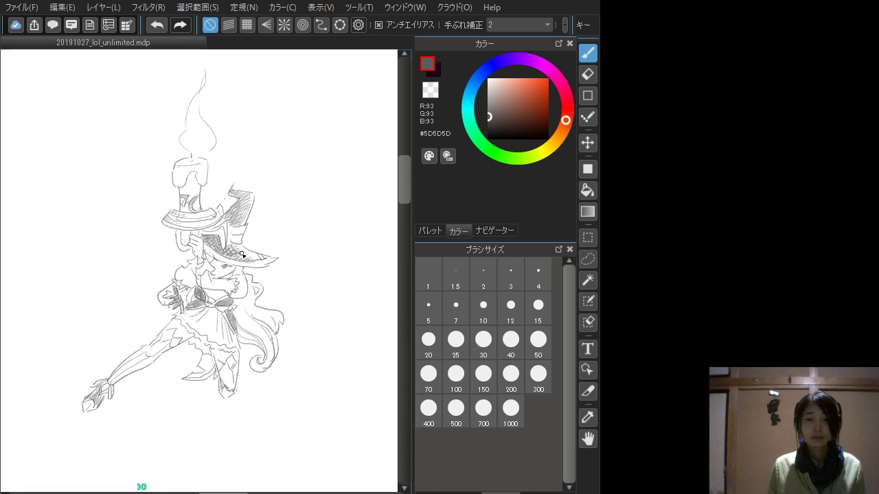
mouse_move(178, 223)
mouse_down()
mouse_move(206, 229)
mouse_move(186, 214)
mouse_move(203, 218)
mouse_move(177, 239)
mouse_move(190, 249)
mouse_up()
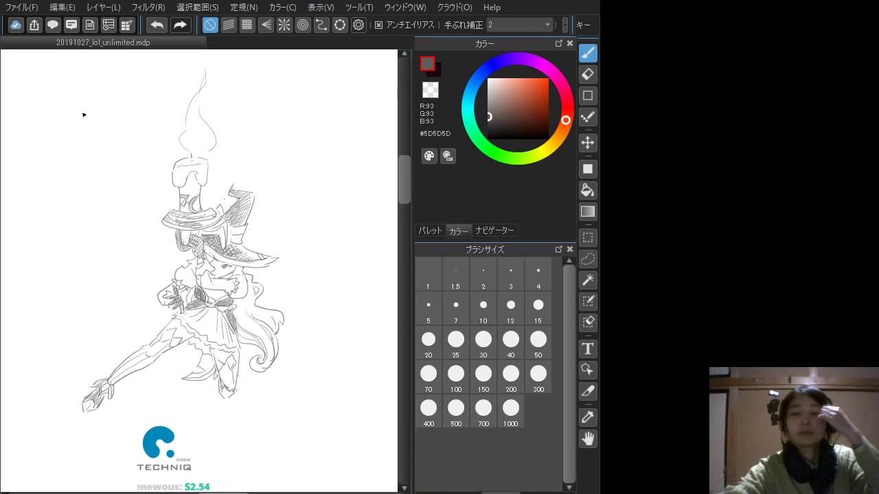
- Select a rectangle around the whole figure and flame and crop the canvas to it
click(588, 239)
drag(79, 62, 295, 422)
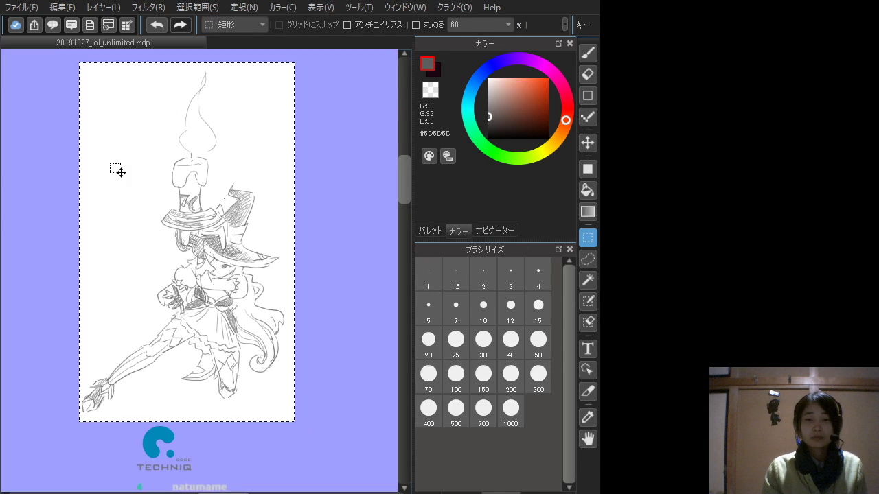
click(75, 7)
click(79, 118)
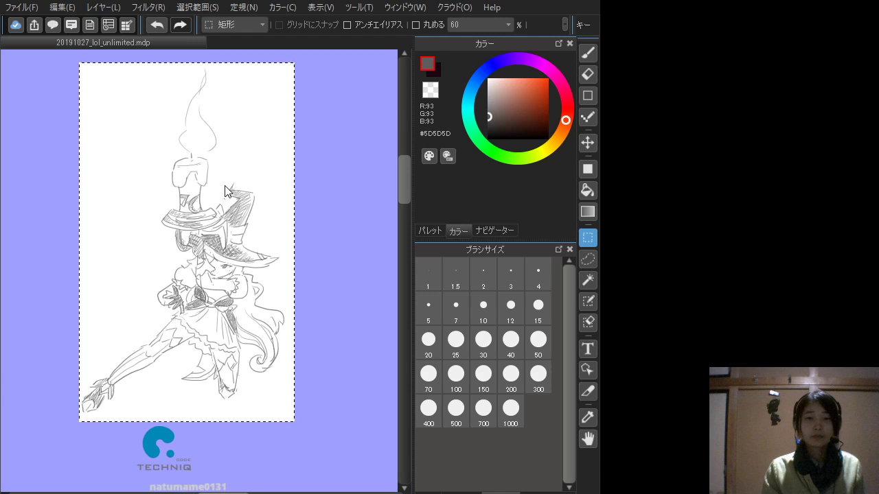
click(343, 267)
- Save the cropped drawing as a new file named 20191105_mf.mdp
click(24, 8)
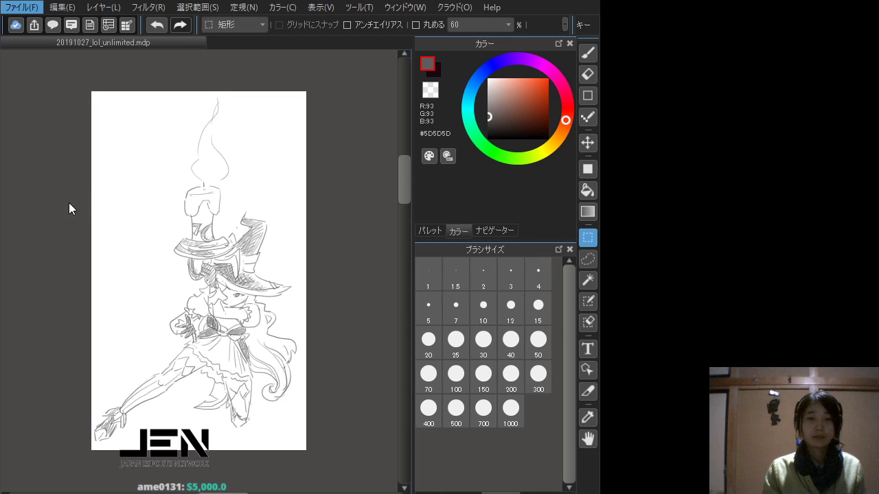
click(120, 268)
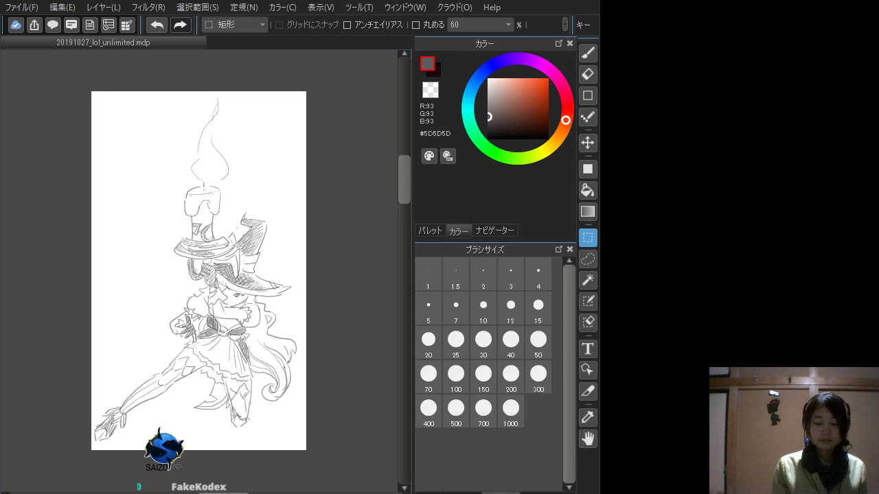
click(183, 281)
- Change the canvas to a wider, slightly shorter portrait format, shift the sketch slightly up and left within it, and save the file
click(152, 214)
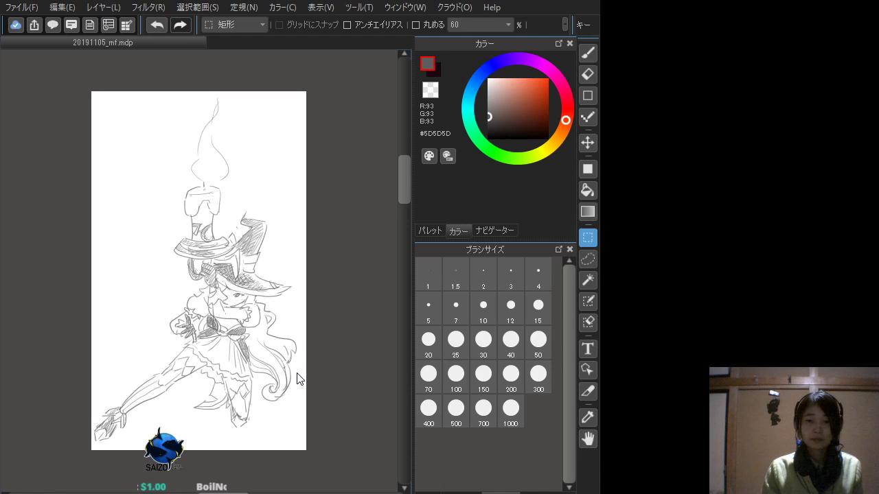
click(324, 439)
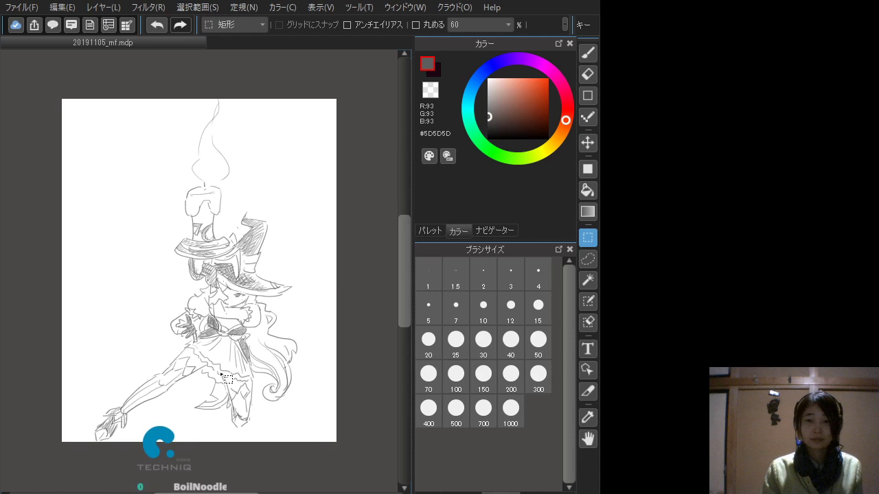
key(v)
drag(215, 294, 214, 286)
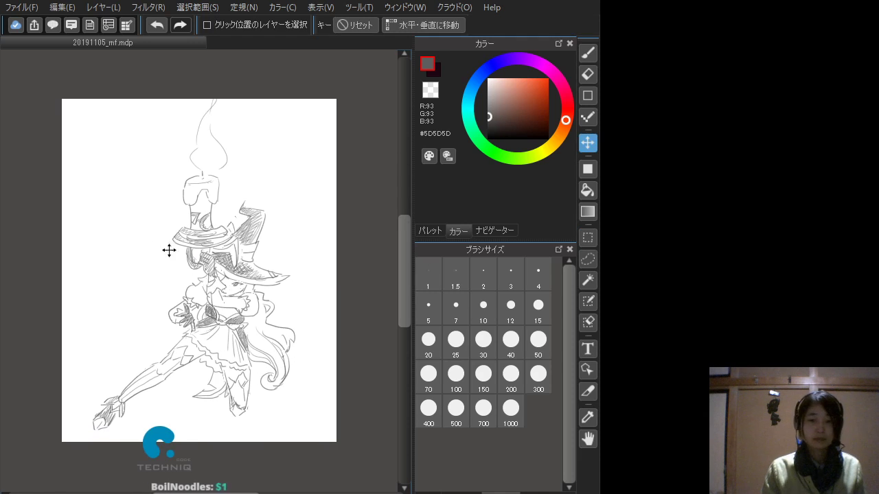
drag(160, 250, 158, 254)
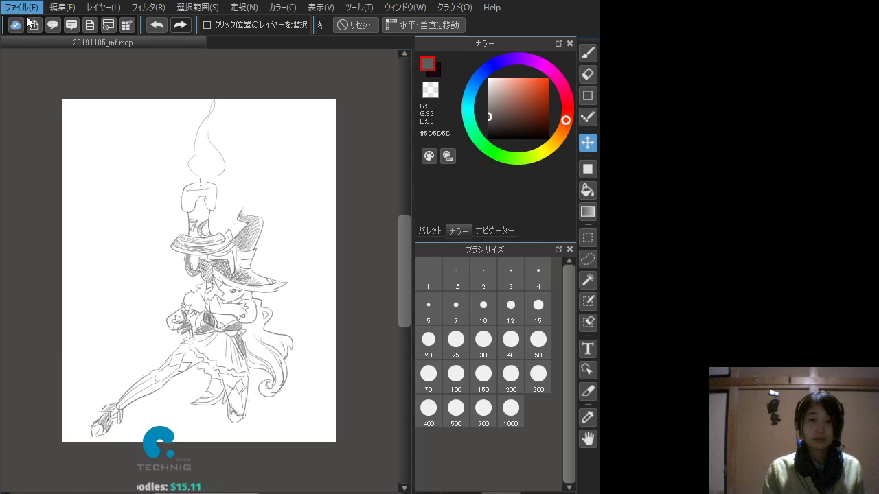
click(68, 198)
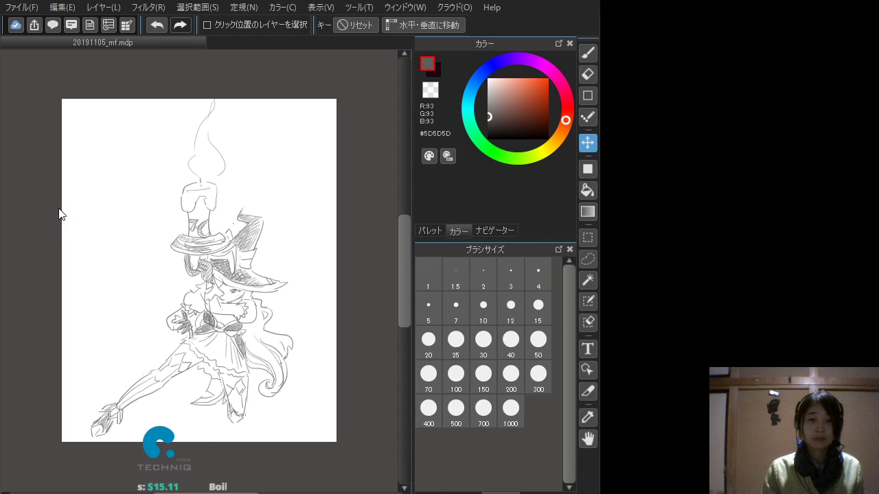